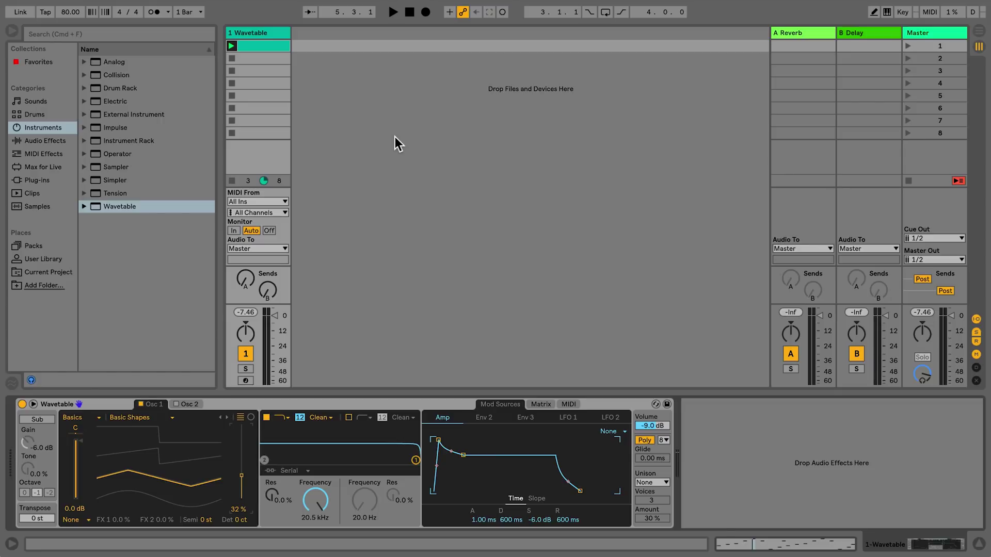
# Start playback and look through Wavetable's Env 2, Env 3, LFO 1 and LFO 2 sources and its MIDI modulation assignments
pyautogui.press('space')
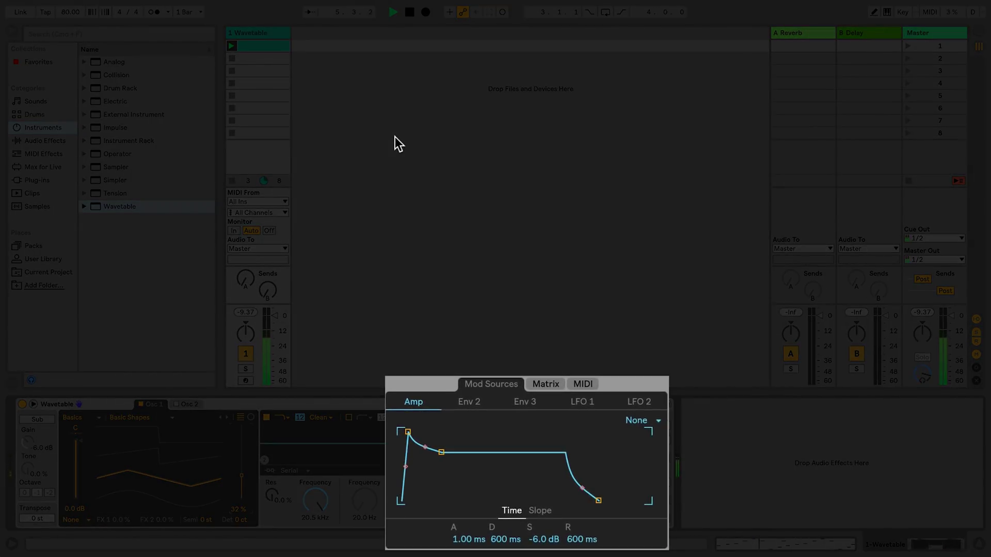
pyautogui.click(475, 408)
pyautogui.click(517, 407)
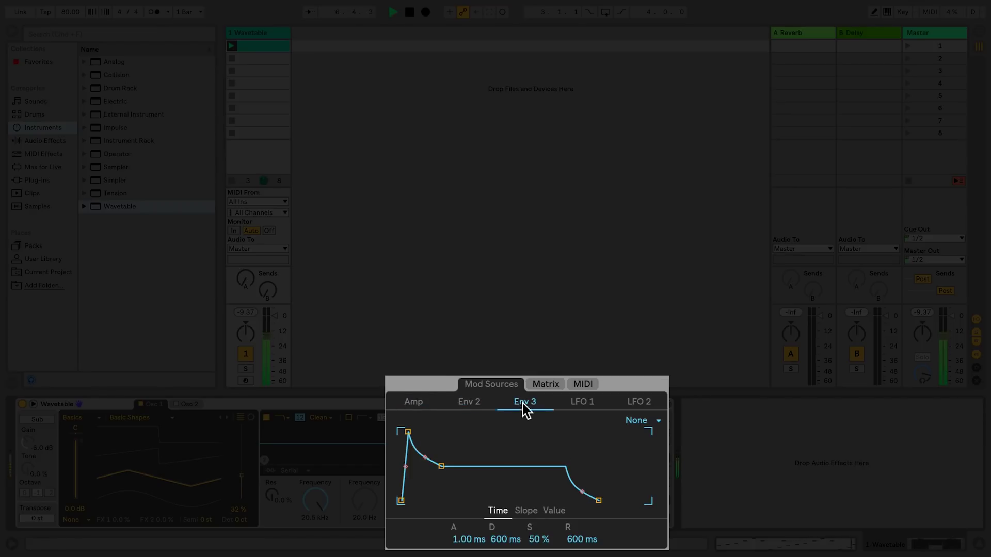
pyautogui.click(586, 407)
pyautogui.click(640, 403)
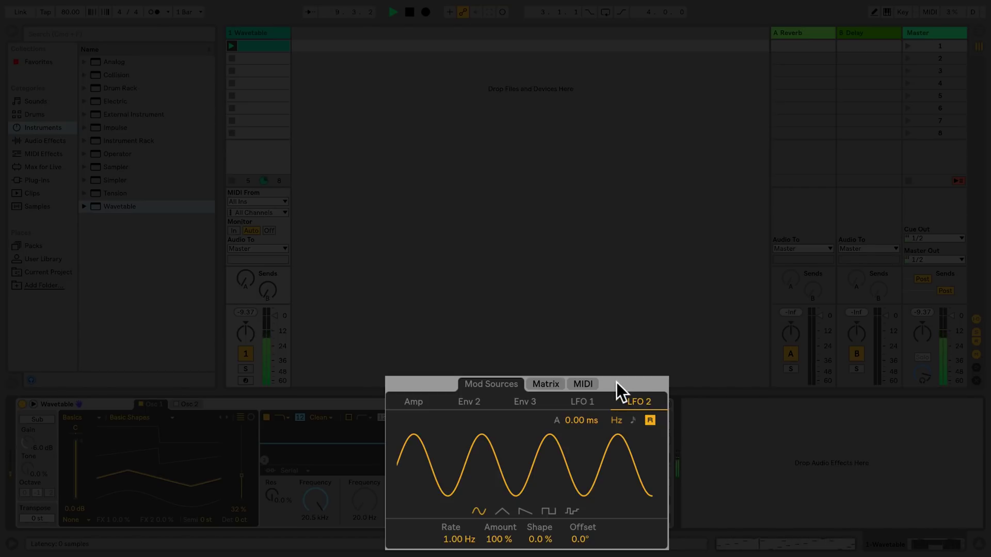
pyautogui.click(583, 384)
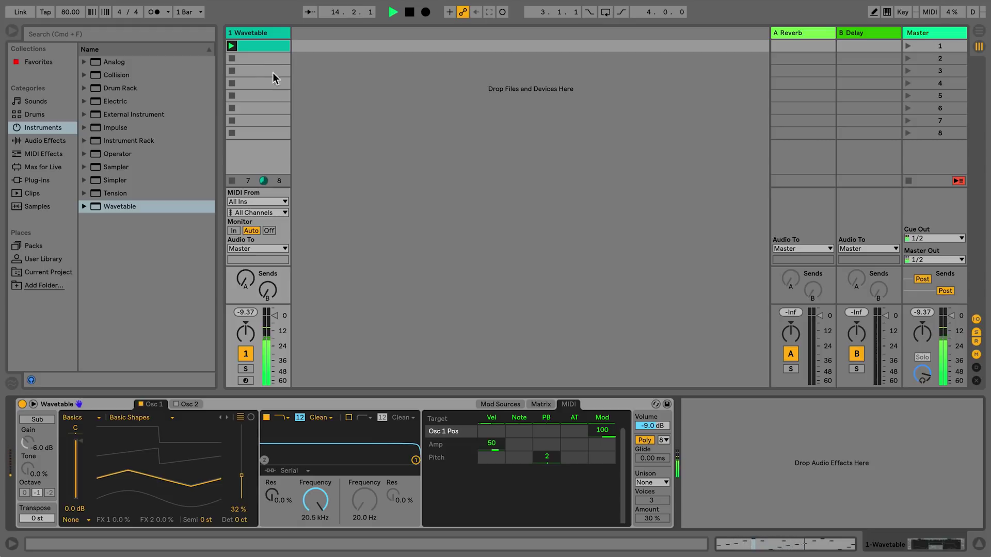
# Open the Wavetable track's first clip, switch its envelopes to MIDI Ctrl and view the available controllers
pyautogui.click(265, 45)
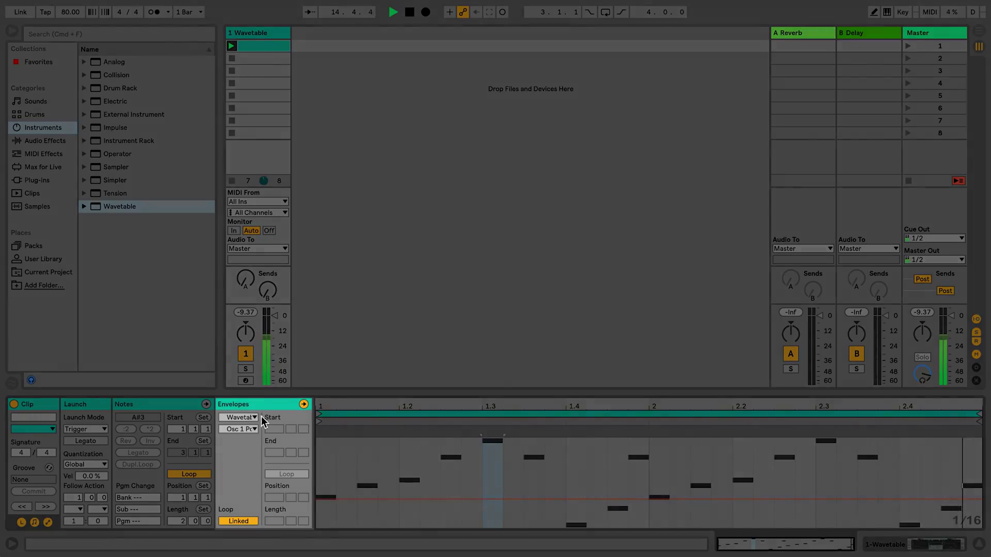
pyautogui.click(255, 417)
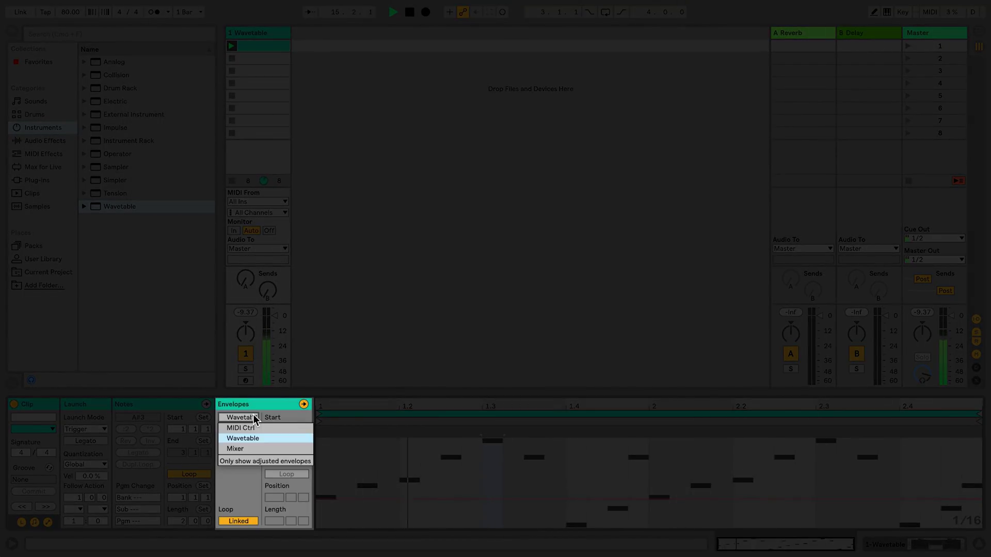
pyautogui.click(309, 428)
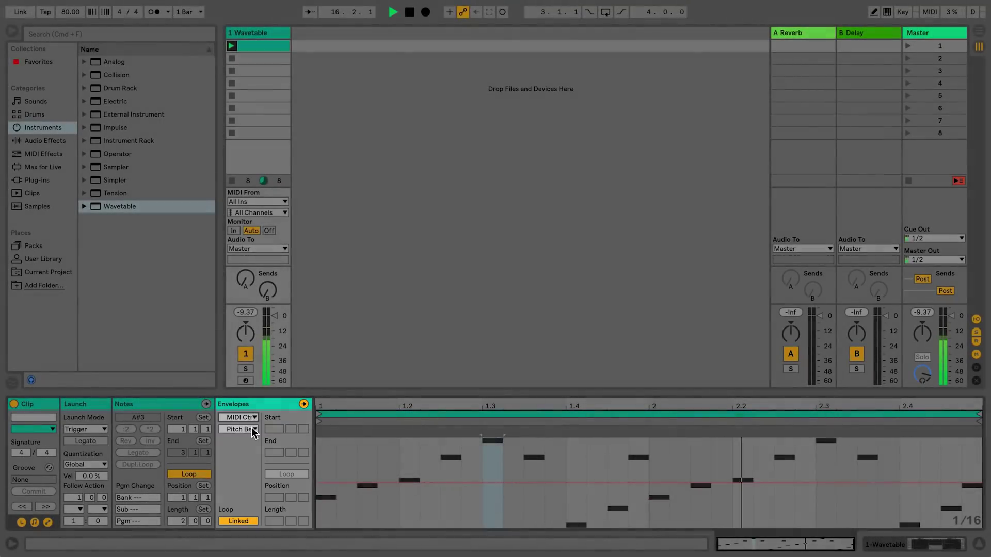
pyautogui.click(252, 427)
pyautogui.click(252, 427)
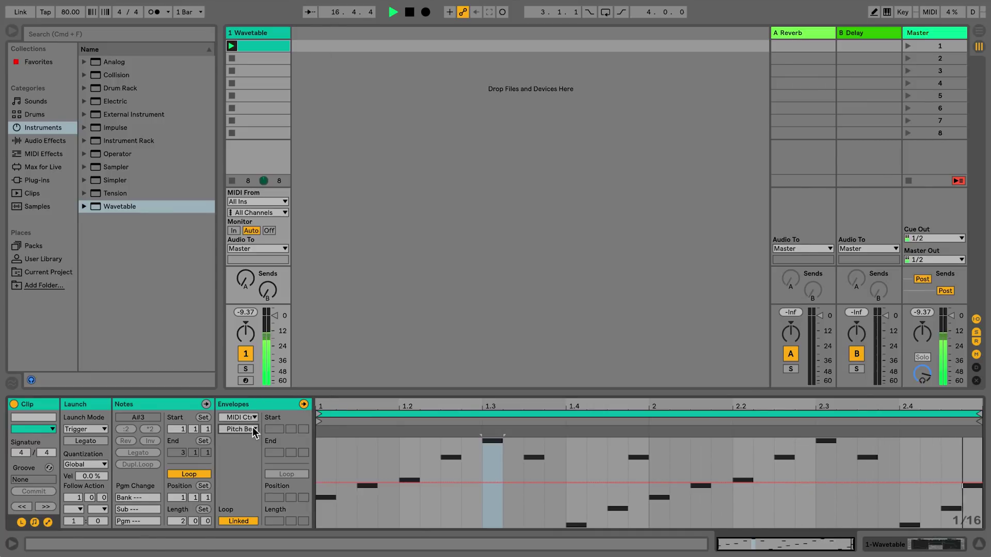
# Return to the Wavetable device, show its modulation matrix and expand the device view
pyautogui.click(888, 545)
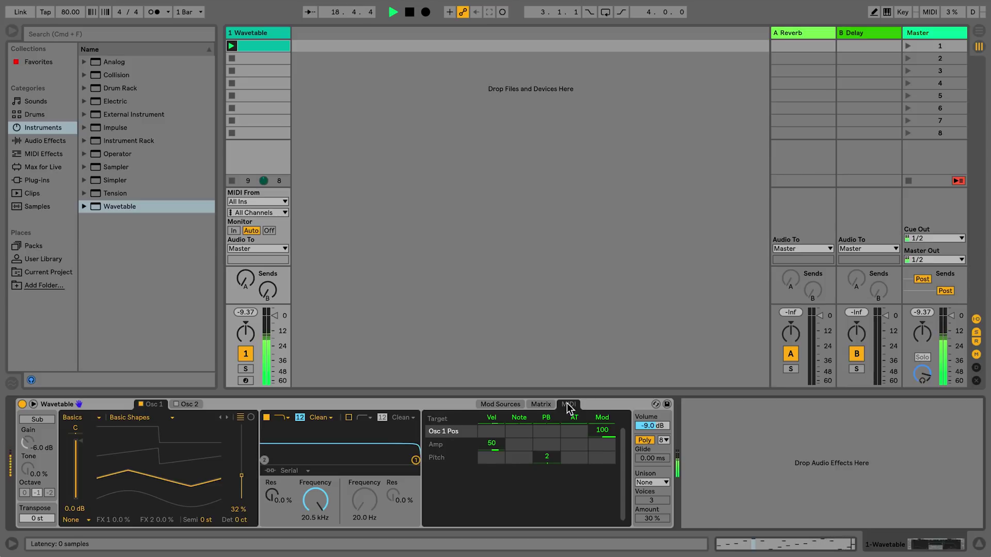
pyautogui.click(540, 407)
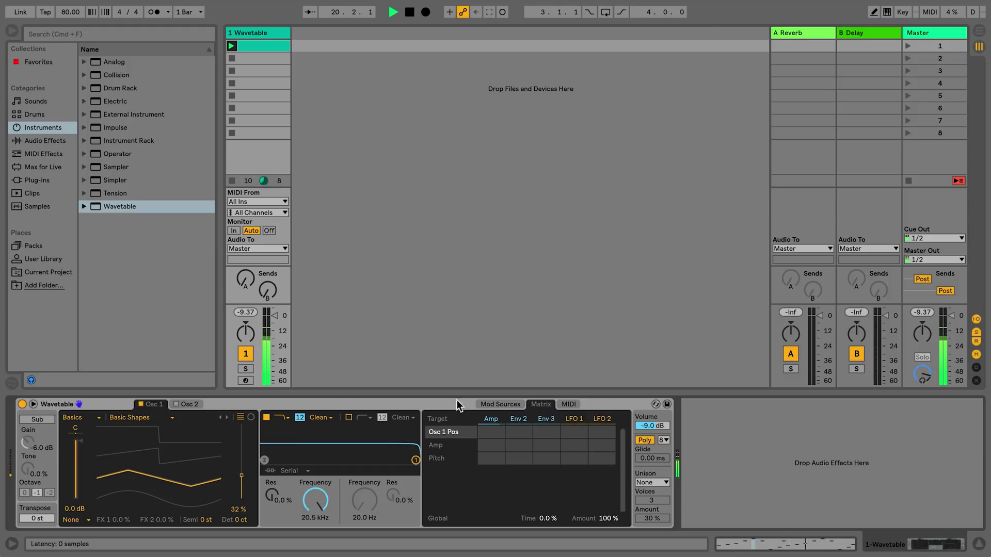
pyautogui.click(34, 404)
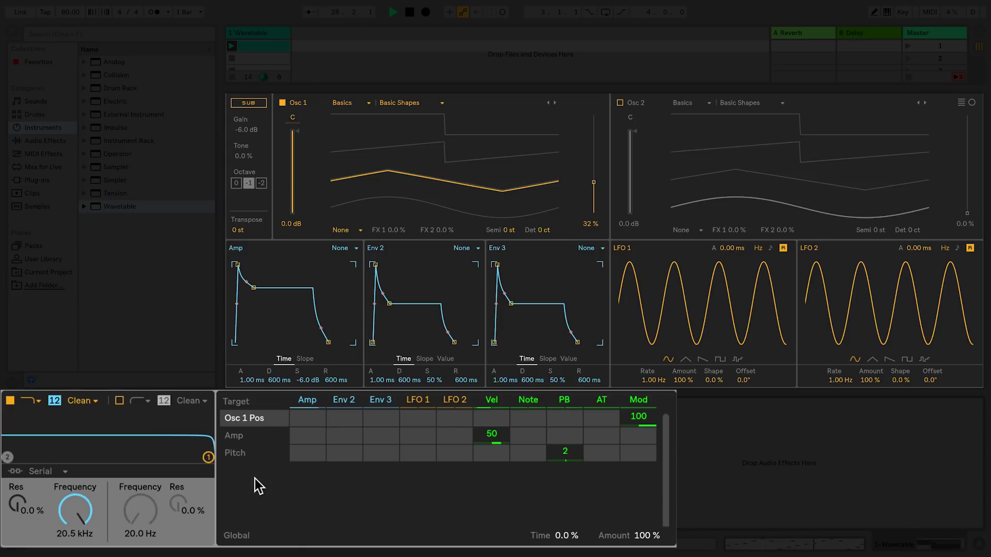
# Lower the Filter 1 frequency to 145 Hz and modulate it from LFO 1 by 100
pyautogui.click(71, 511)
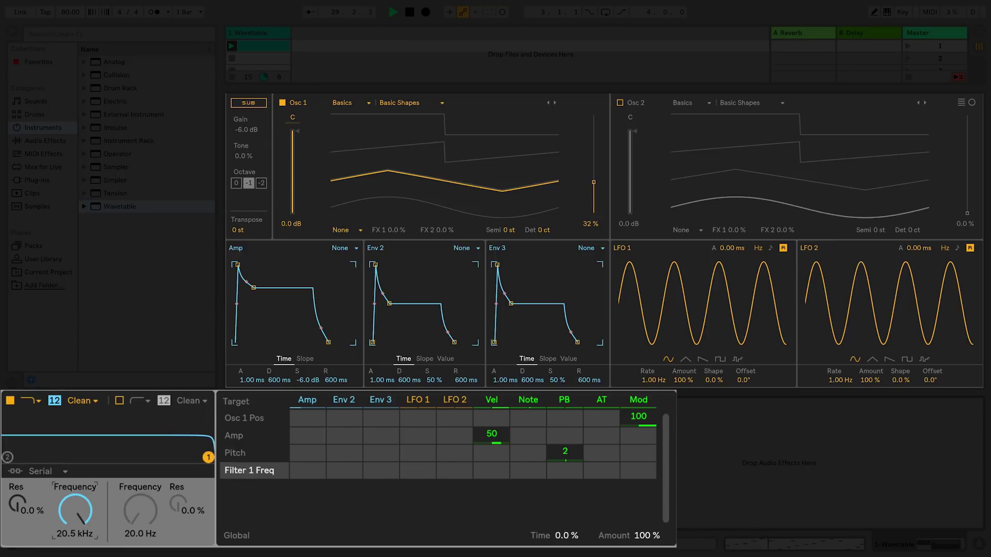
pyautogui.moveTo(71, 510); pyautogui.dragTo(71, 544)
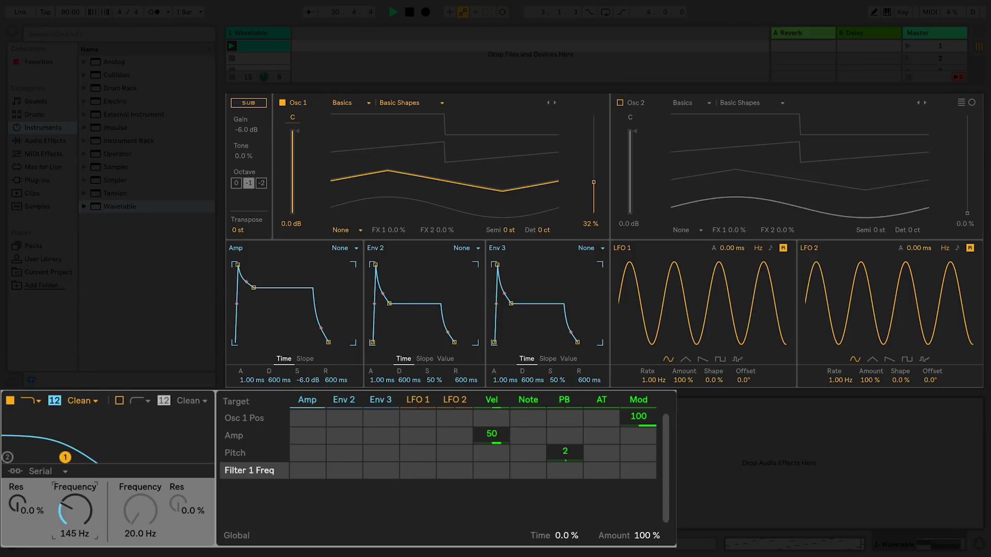
pyautogui.click(414, 476)
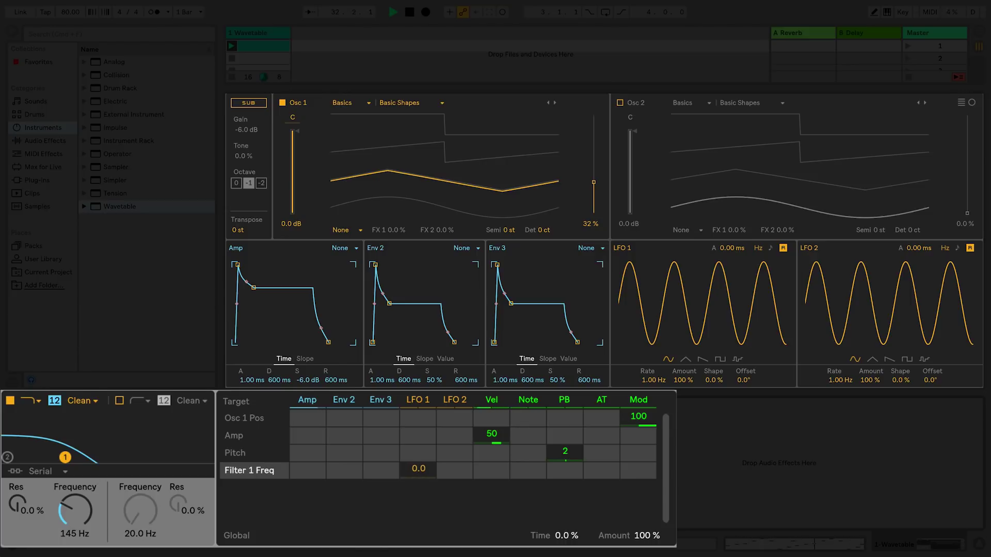
pyautogui.moveTo(414, 475); pyautogui.dragTo(413, 450)
pyautogui.moveTo(413, 446); pyautogui.dragTo(414, 424)
# Modulate Osc 1 Pos from LFO 2 by 30 and set the LFO 2 rate to 3.94 Hz
pyautogui.click(455, 421)
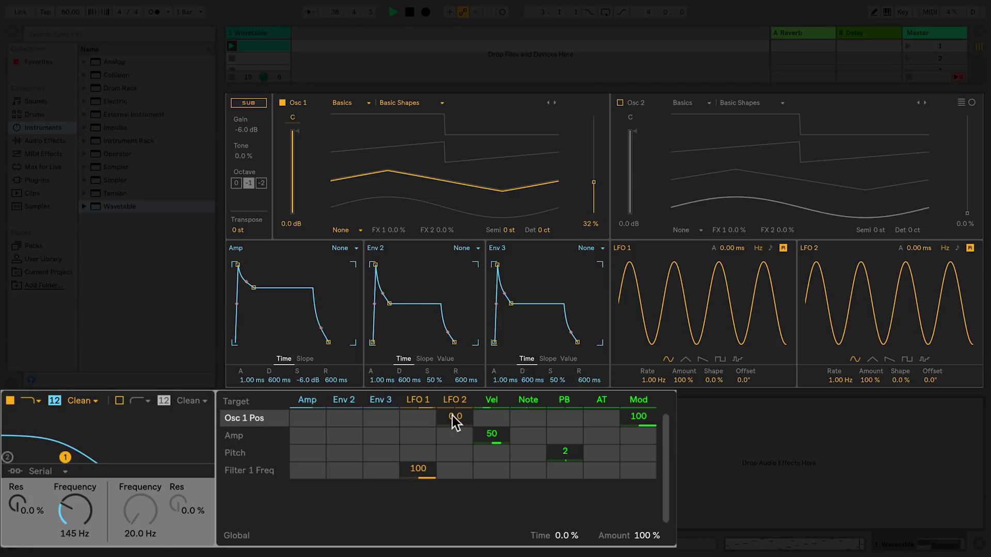
pyautogui.write('10')
pyautogui.press('Return')
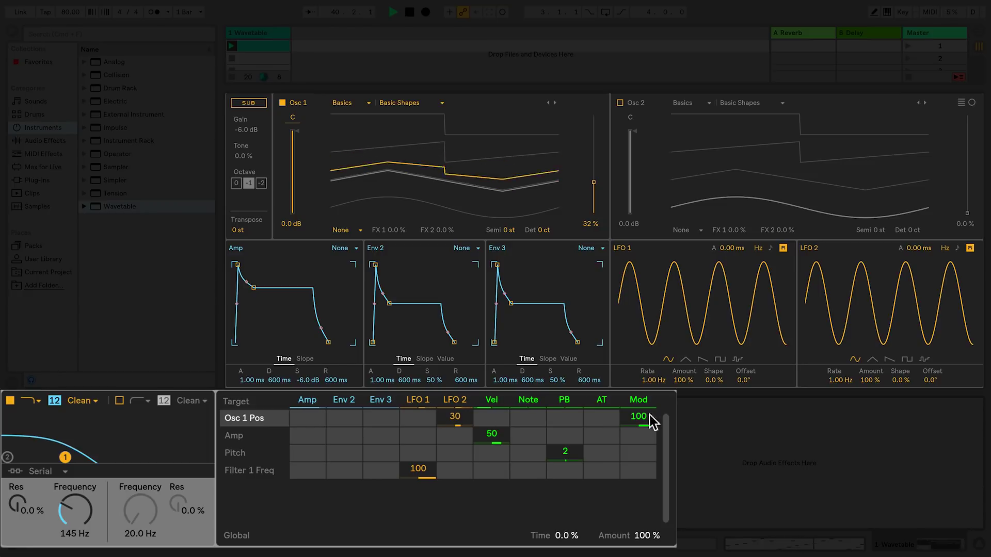
pyautogui.click(840, 379)
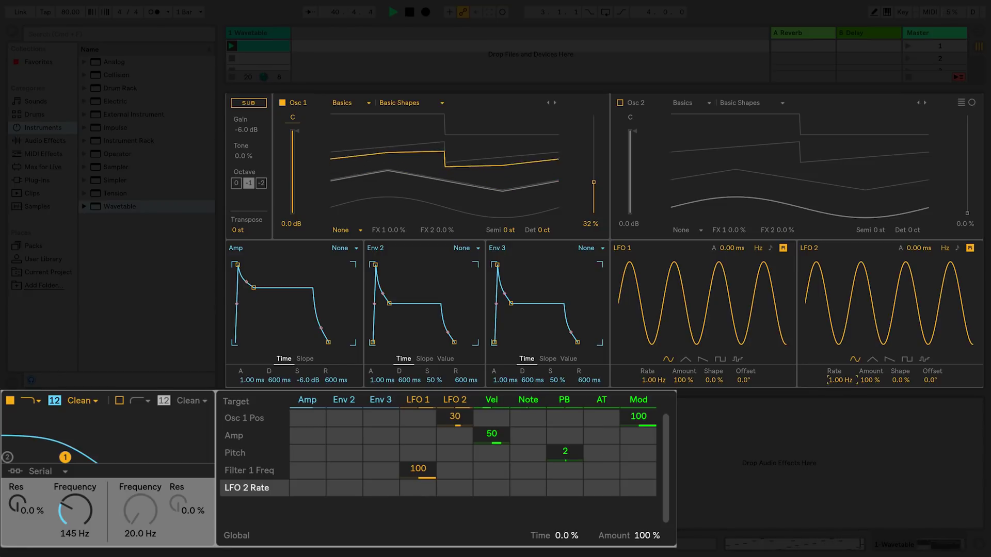
pyautogui.moveTo(840, 380); pyautogui.dragTo(840, 341)
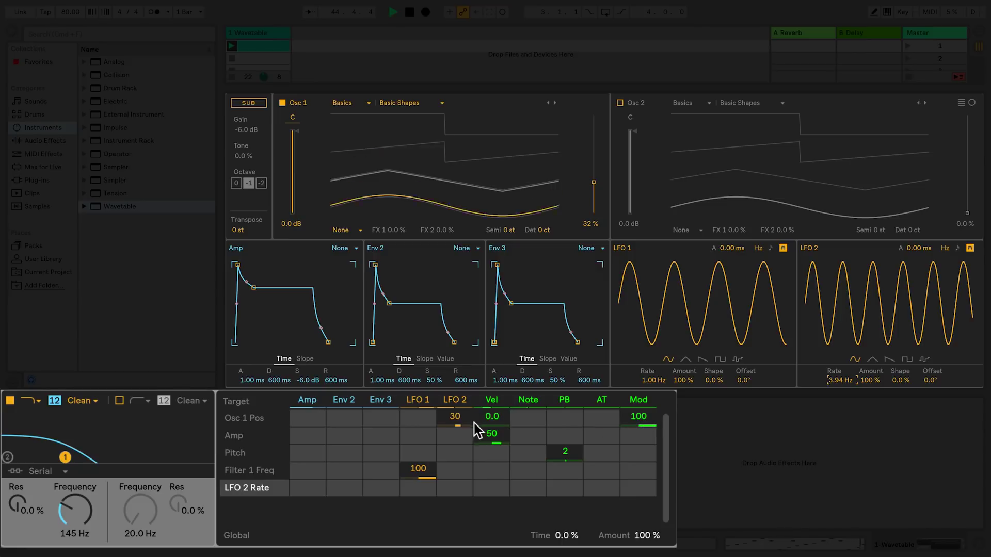
# Set the LFO 2 modulation of Osc 1 Pos to 0 and its velocity modulation to 38
pyautogui.click(460, 423)
pyautogui.write('0')
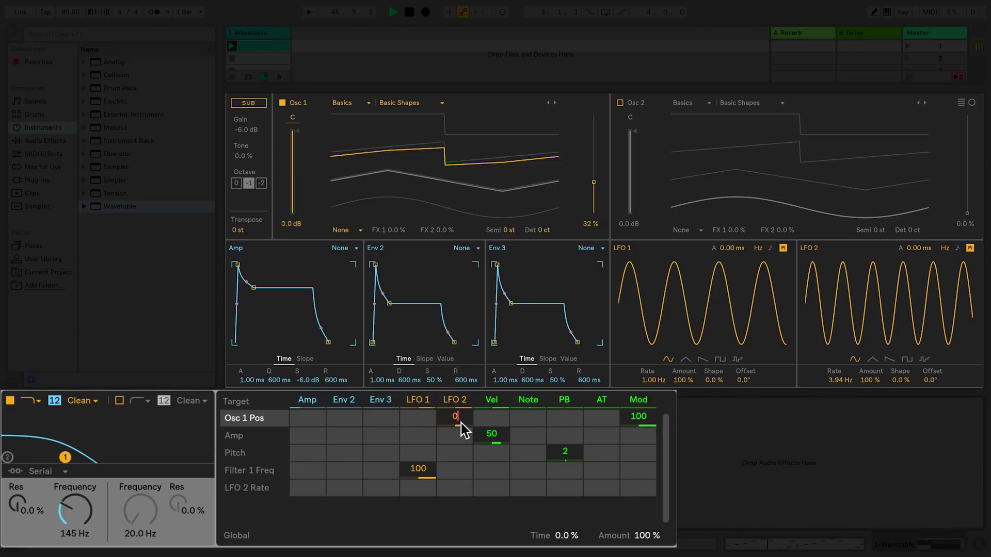
pyautogui.click(495, 417)
pyautogui.moveTo(494, 417); pyautogui.dragTo(494, 397)
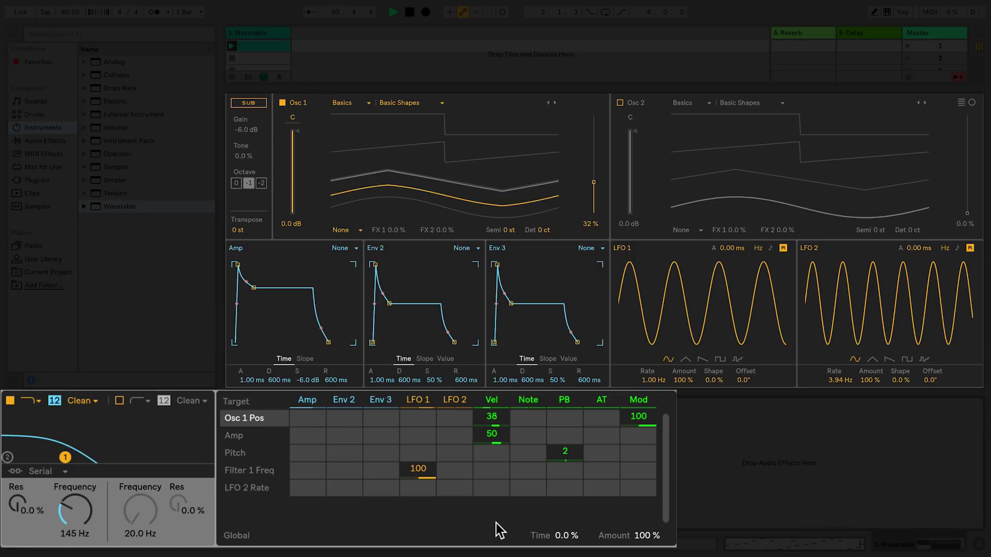
# Try a global modulation Amount of 200 % and restore it to 100 %
pyautogui.click(654, 537)
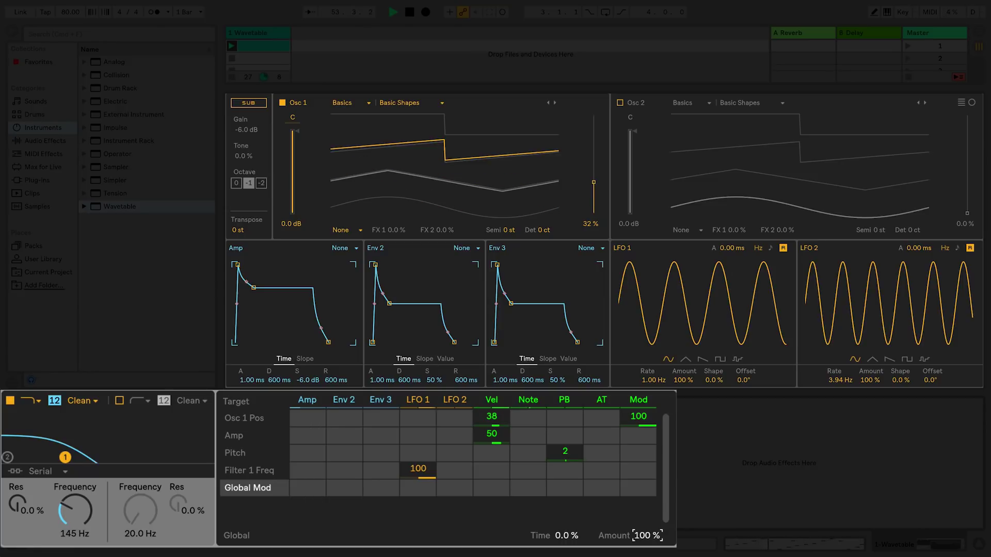
pyautogui.moveTo(647, 535); pyautogui.dragTo(647, 429)
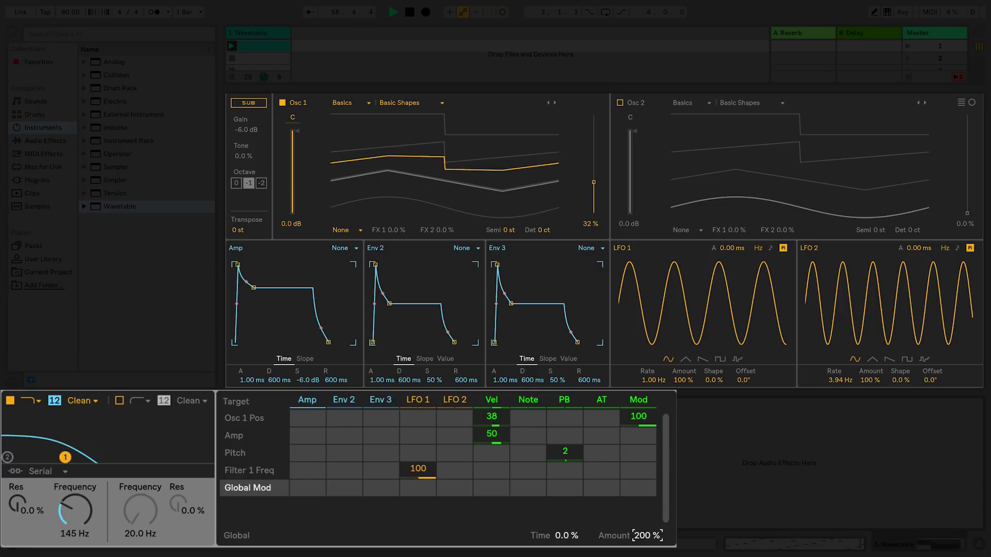
pyautogui.write('100')
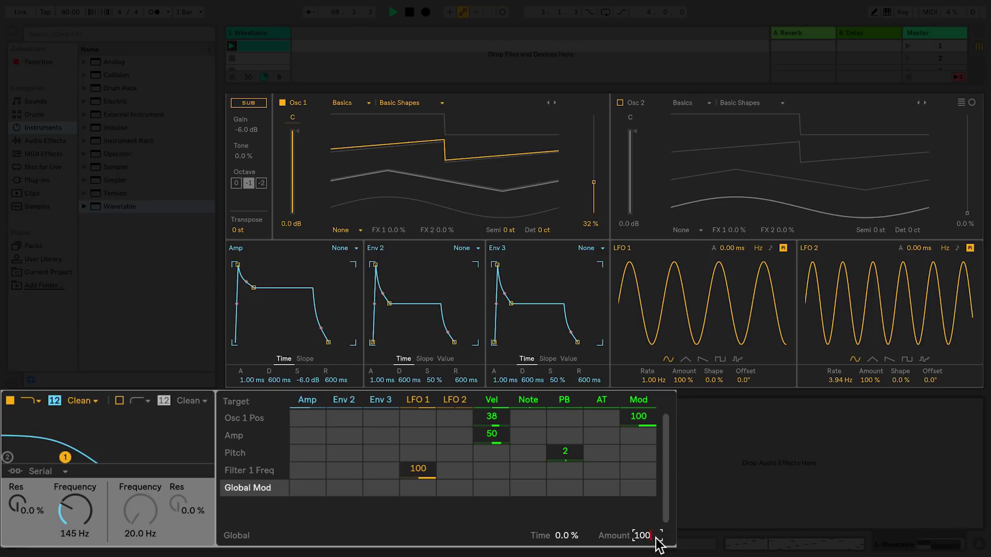
pyautogui.press('Return')
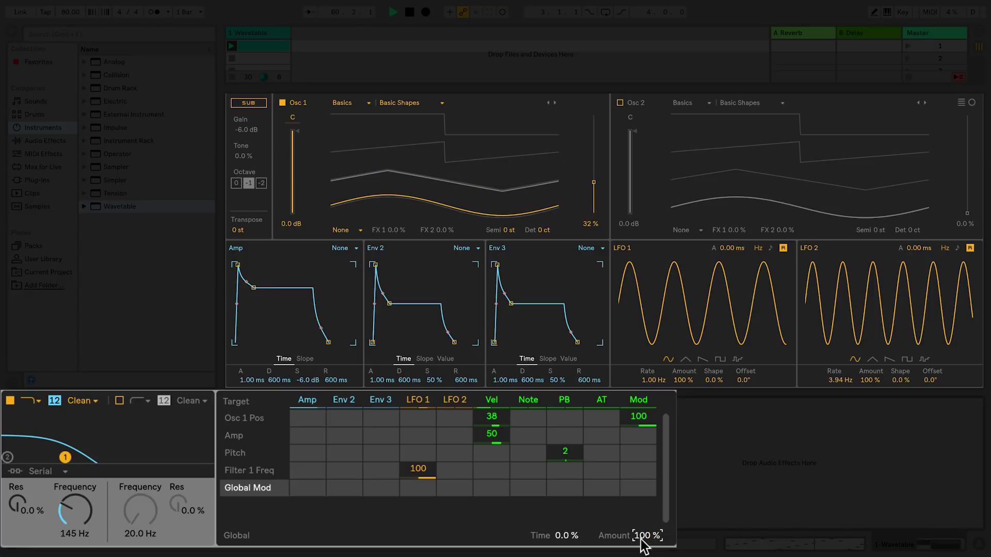
# Try the global modulation Time at -100 % and sweep it up to 100 %
pyautogui.click(567, 536)
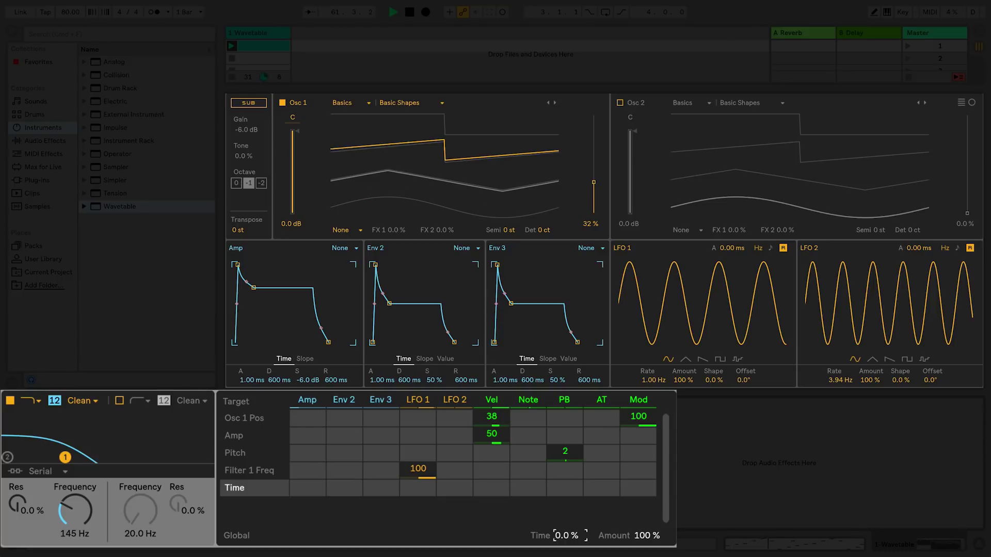
pyautogui.moveTo(567, 536); pyautogui.dragTo(567, 556)
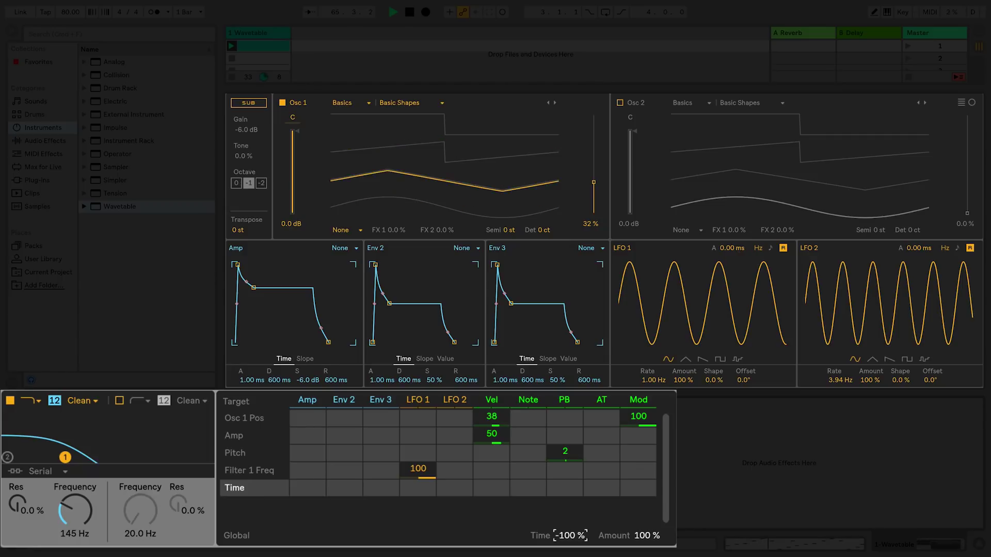
pyautogui.moveTo(567, 556); pyautogui.dragTo(567, 556)
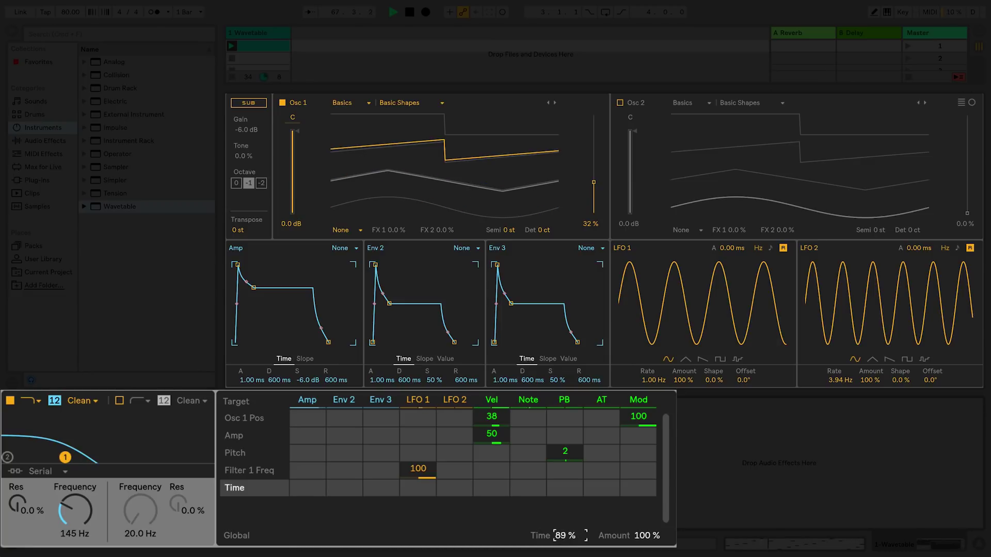
pyautogui.press('Delete')
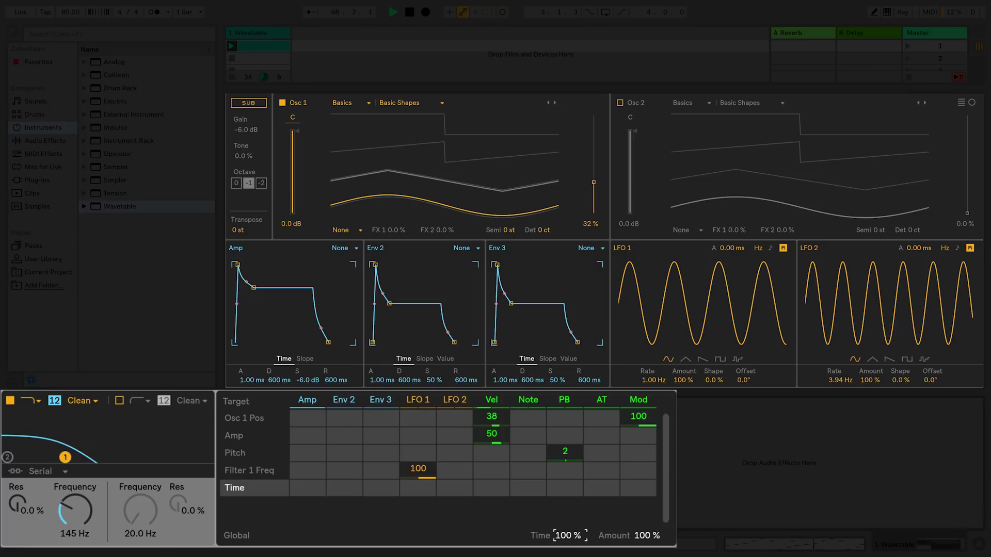
# Lower the global modulation Time gradually to 3.1 % and reset it to 0 %
pyautogui.press('Down')
pyautogui.press('Down')
pyautogui.press('Down')
pyautogui.press('Down')
pyautogui.press('Down')
pyautogui.press('Down')
pyautogui.press('Down')
pyautogui.press('Down')
pyautogui.press('Down')
pyautogui.press('Down')
pyautogui.press('Down')
pyautogui.press('Down')
pyautogui.press('Down')
pyautogui.press('Down')
pyautogui.press('Down')
pyautogui.press('Down')
pyautogui.press('Down')
pyautogui.press('Down')
pyautogui.press('Down')
pyautogui.press('Down')
pyautogui.press('Down')
pyautogui.press('Down')
pyautogui.press('Down')
pyautogui.press('Down')
pyautogui.press('Down')
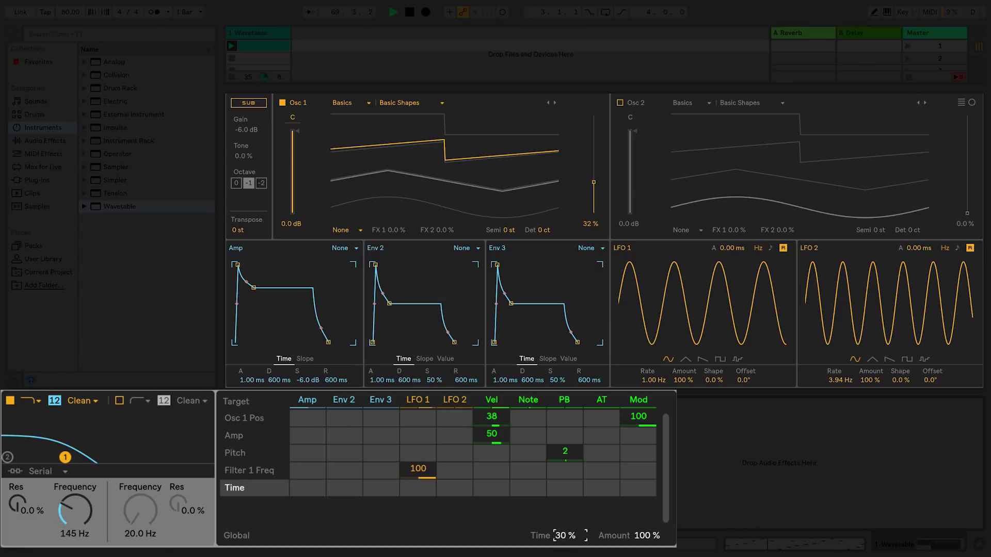
pyautogui.press('Down')
pyautogui.press('Down')
pyautogui.press('Down')
pyautogui.press('Down')
pyautogui.press('Down')
pyautogui.press('Down')
pyautogui.press('Down')
pyautogui.press('Down')
pyautogui.press('Down')
pyautogui.press('Down')
pyautogui.press('Down')
pyautogui.press('Down')
pyautogui.press('Down')
pyautogui.press('Down')
pyautogui.press('Down')
pyautogui.press('Down')
pyautogui.press('Down')
pyautogui.press('Down')
pyautogui.press('Down')
pyautogui.press('Down')
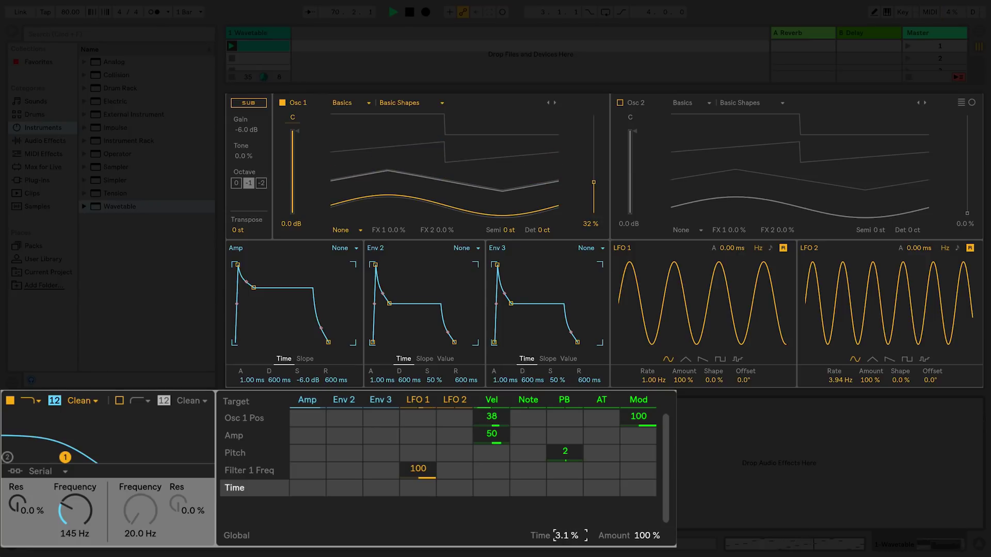
pyautogui.press('Up')
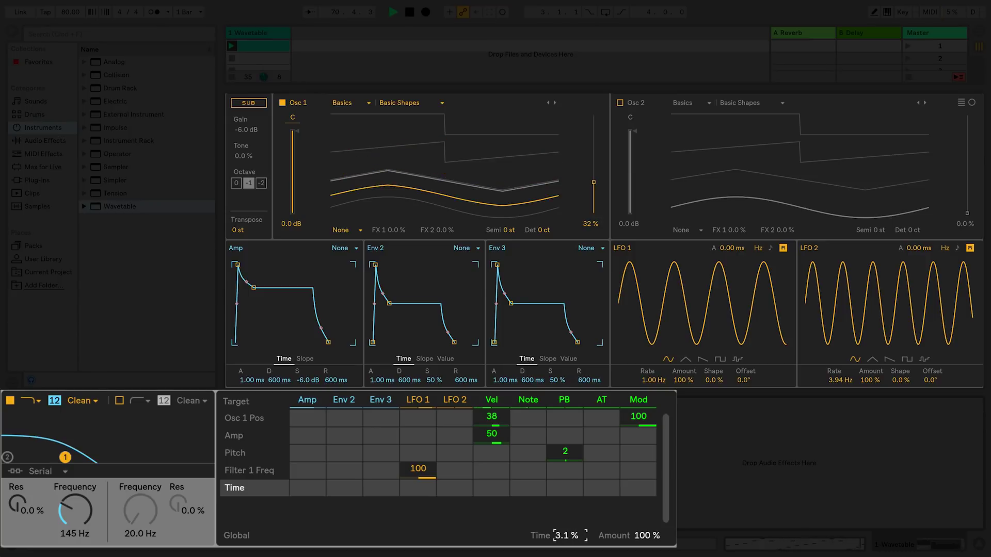
pyautogui.press('Delete')
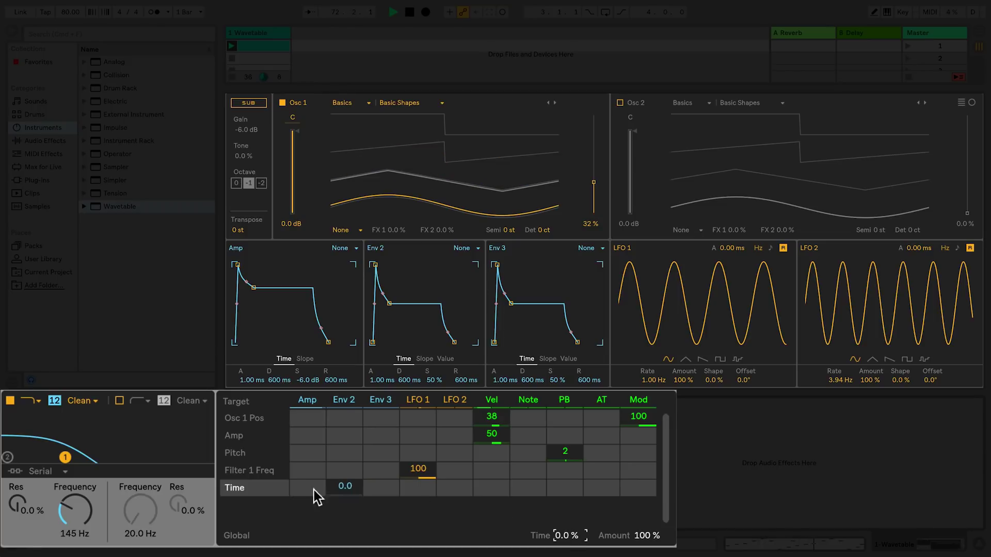
pyautogui.click(647, 535)
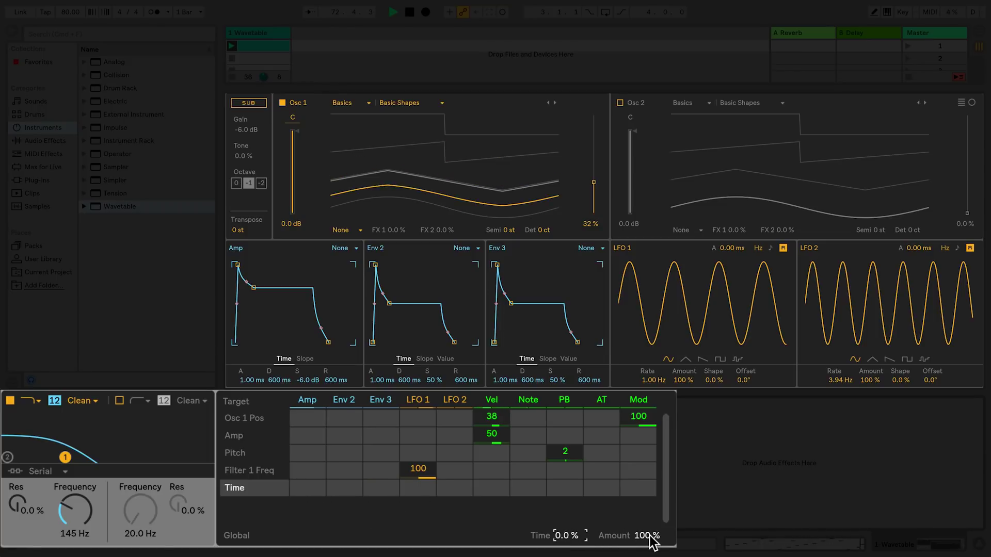